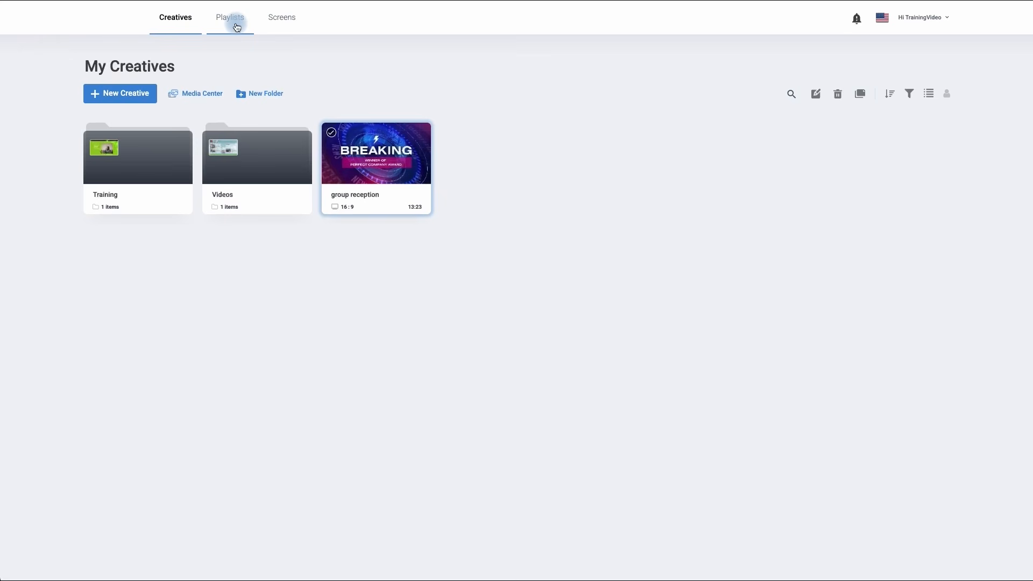
Set the location of "My First Screen" to London, UK.
{"action": "left_click", "coordinate": [271, 26]}
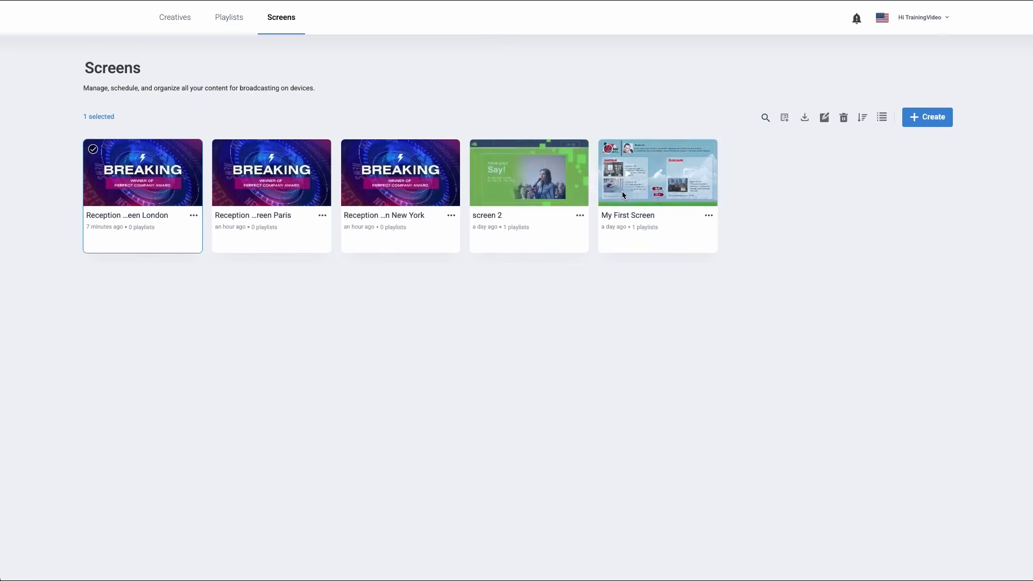
{"action": "mouse_move", "coordinate": [625, 196]}
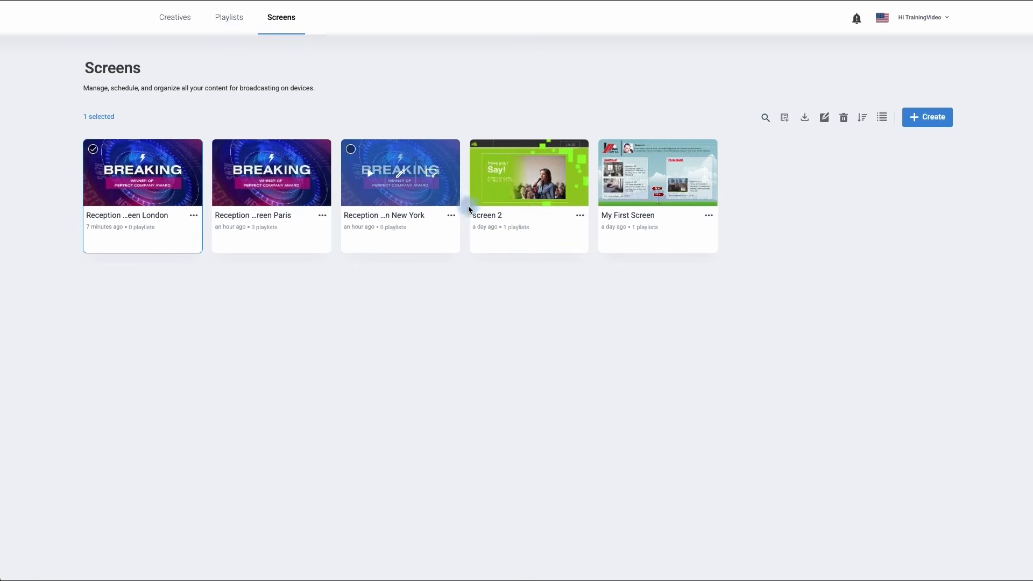
{"action": "left_click", "coordinate": [709, 216]}
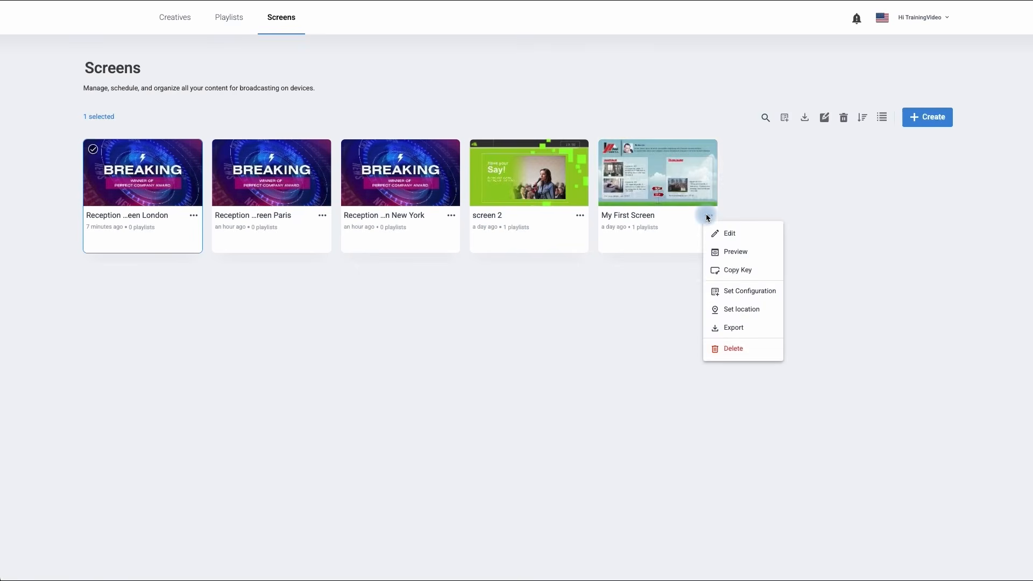
{"action": "left_click", "coordinate": [733, 315]}
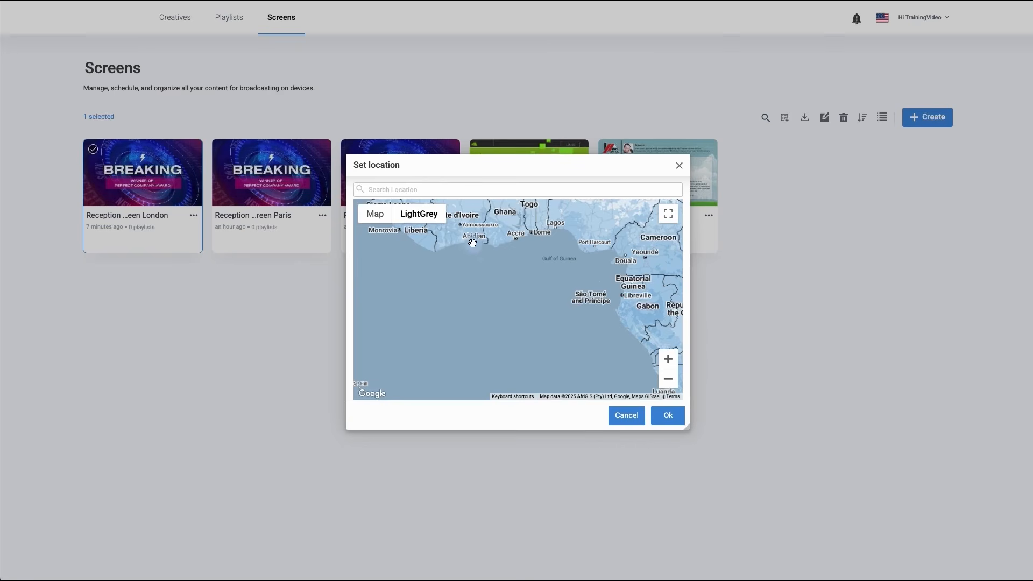
{"action": "left_click", "coordinate": [379, 189]}
{"action": "type", "text": "london"}
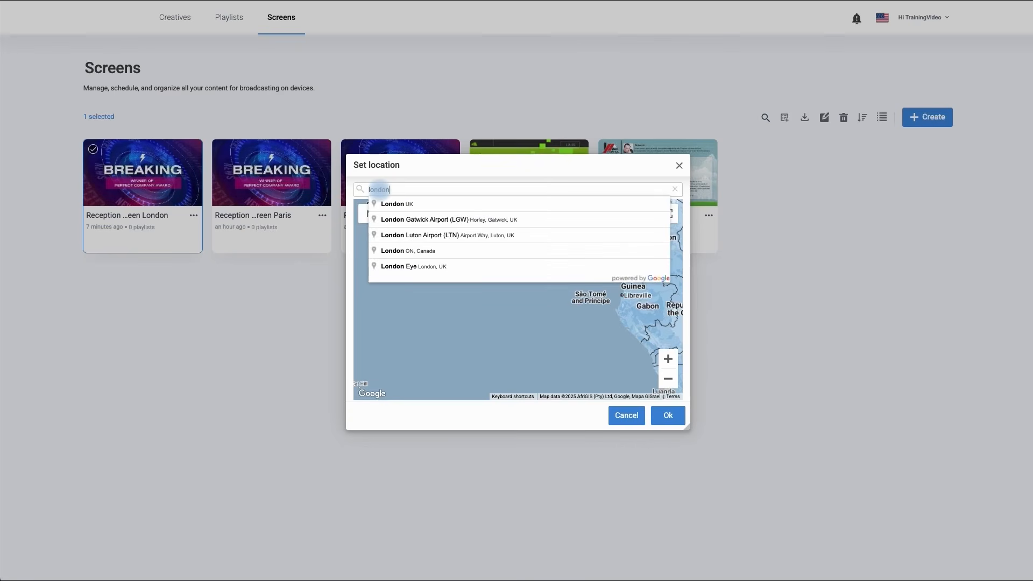
{"action": "left_click", "coordinate": [407, 212]}
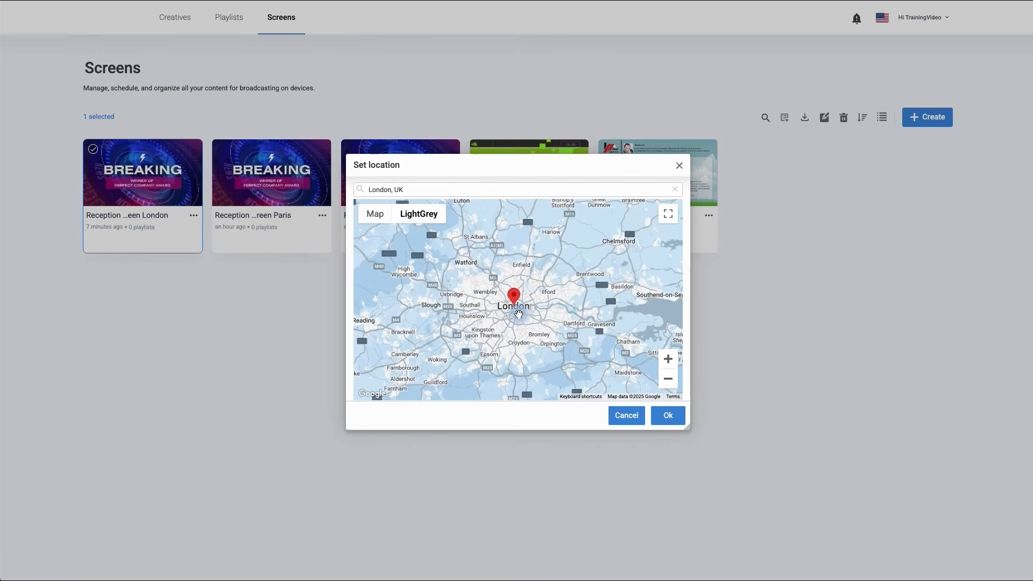
{"action": "left_click", "coordinate": [668, 415]}
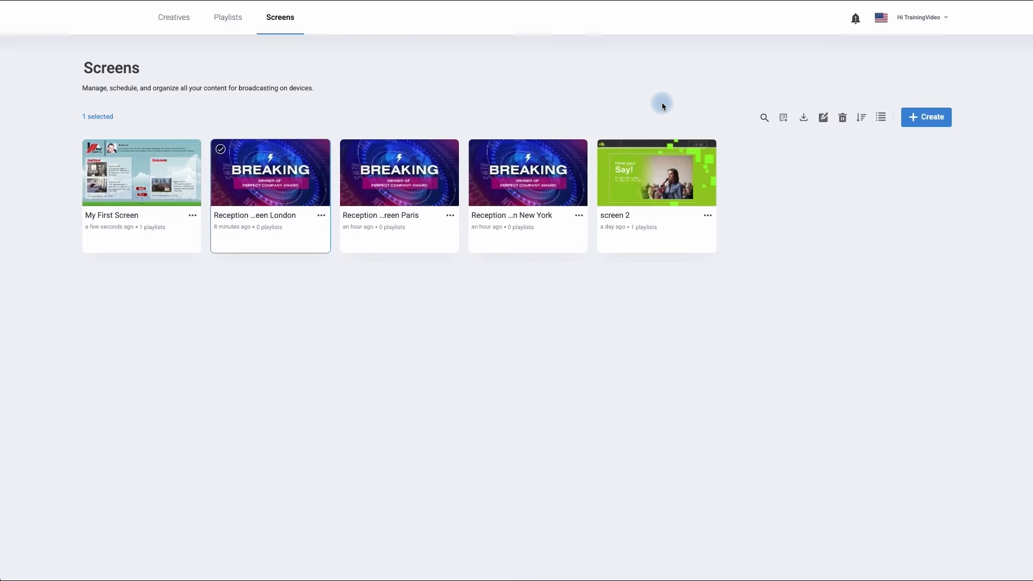
Open the "Recption screens multi" screen group for editing from the account's advanced settings.
{"action": "left_click", "coordinate": [915, 20]}
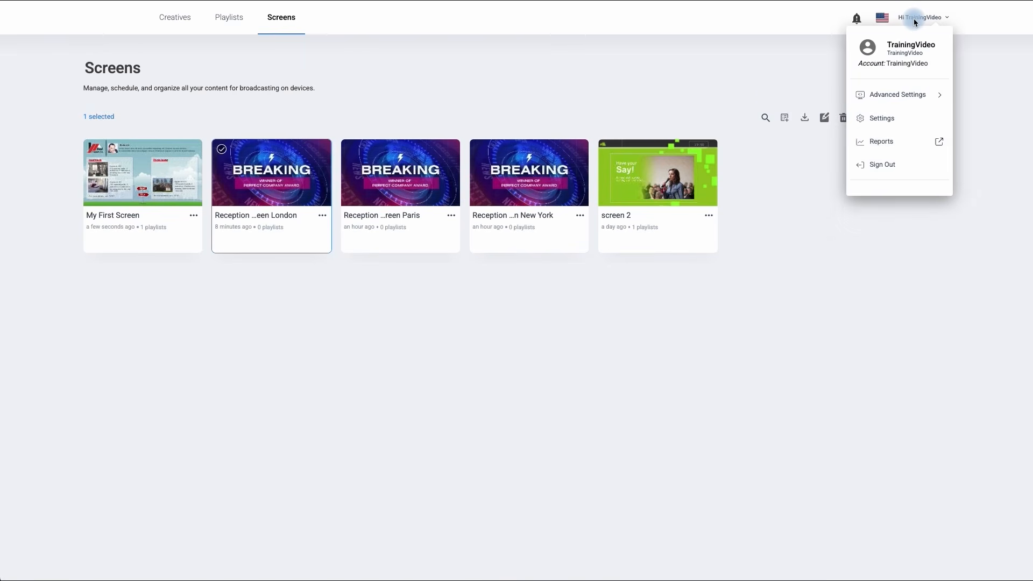
{"action": "mouse_move", "coordinate": [898, 96]}
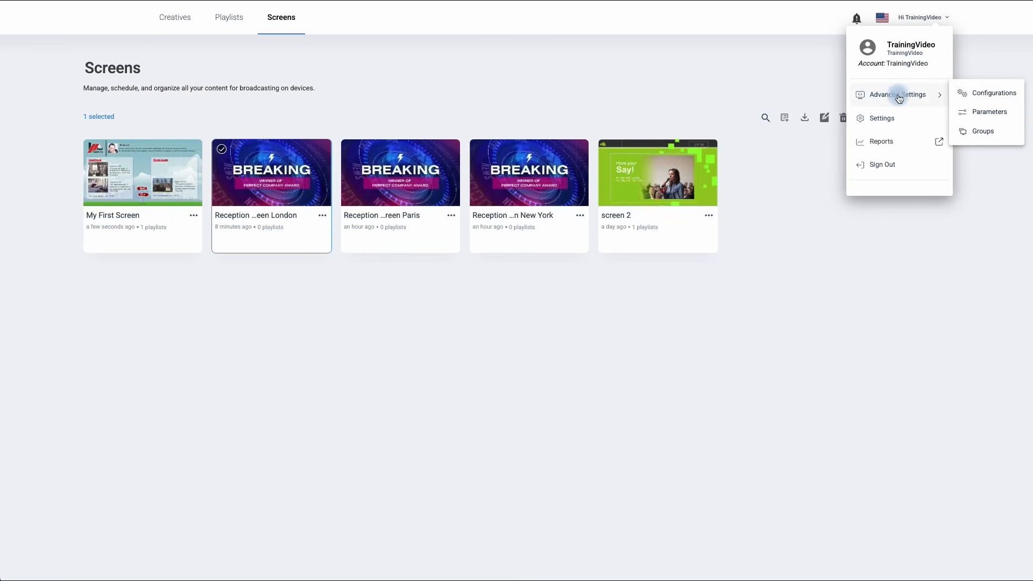
{"action": "left_click", "coordinate": [974, 138]}
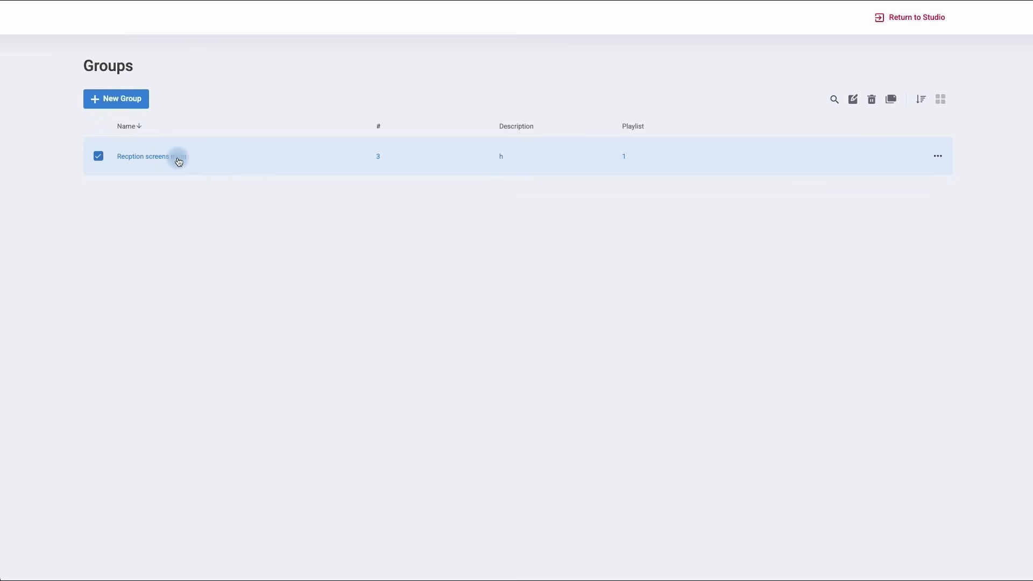
{"action": "left_click", "coordinate": [147, 157]}
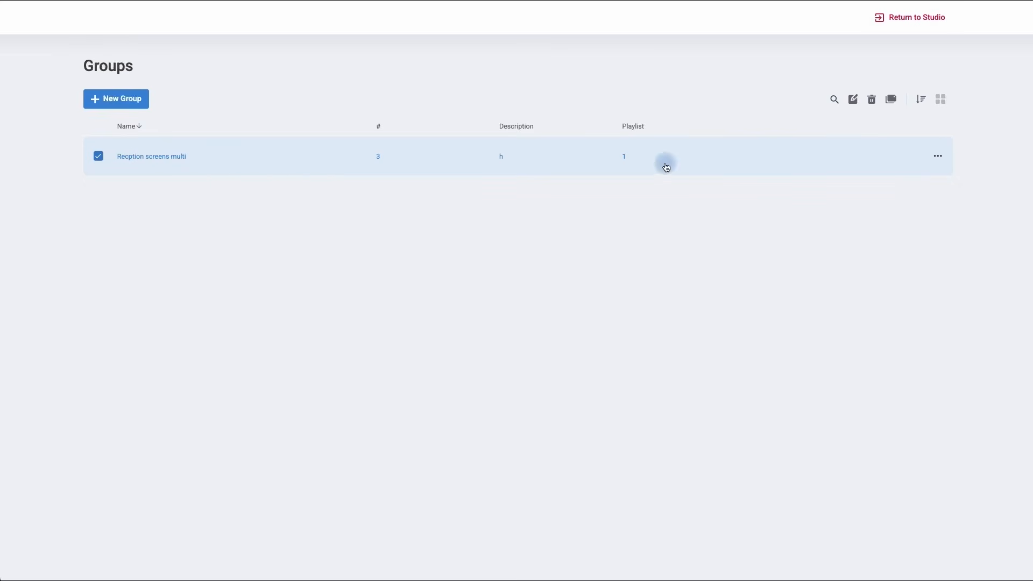
{"action": "left_click", "coordinate": [944, 158]}
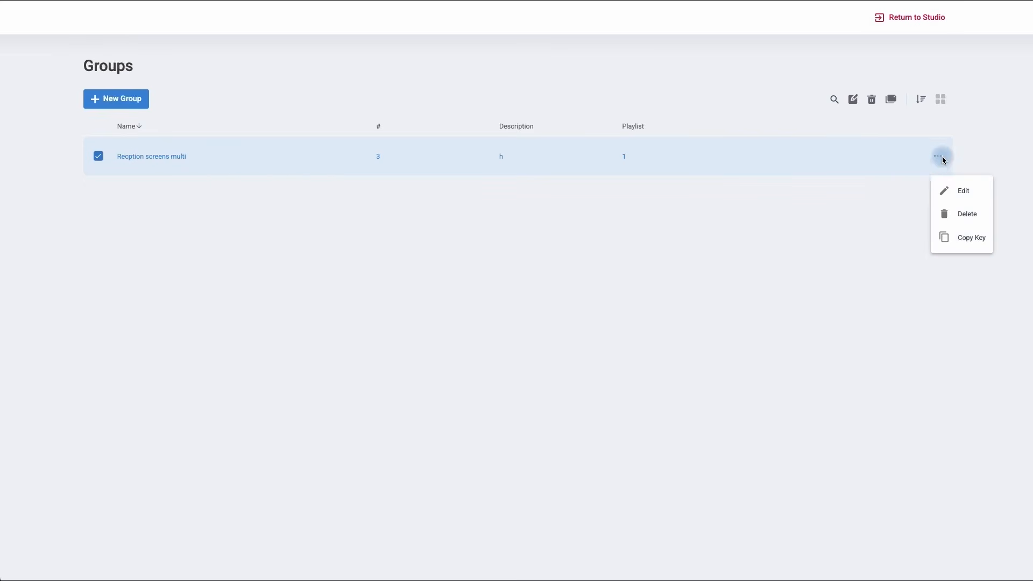
{"action": "left_click", "coordinate": [953, 199]}
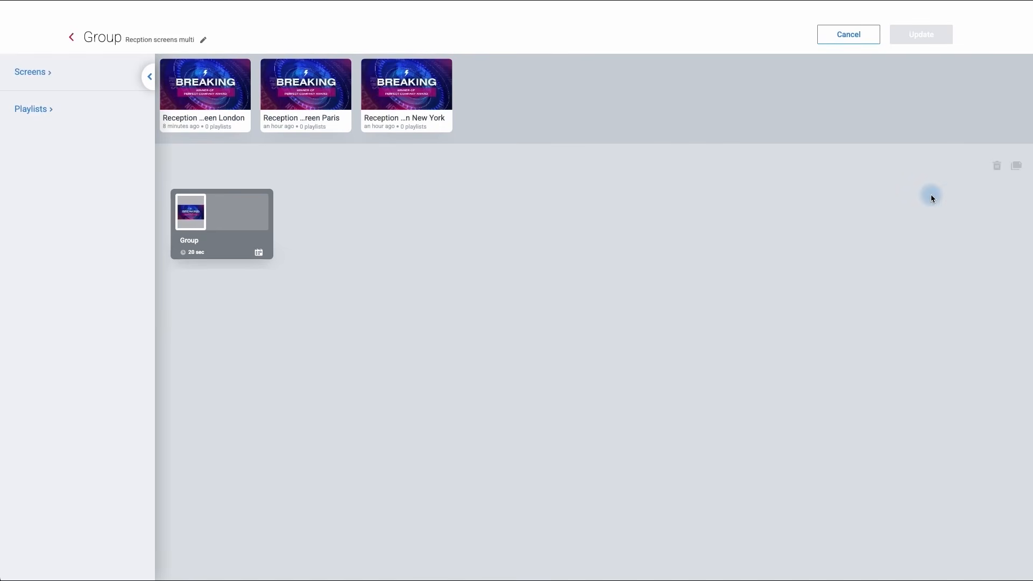
Replace the New York reception screen in the group with "My First Screen".
{"action": "left_click", "coordinate": [83, 75]}
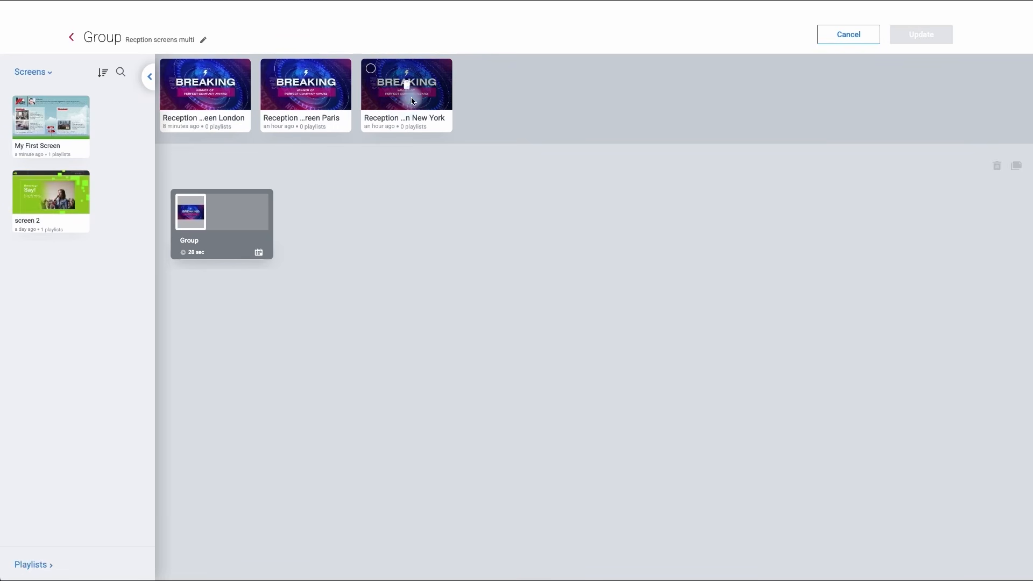
{"action": "left_click_drag", "start_coordinate": [412, 103], "coordinate": [418, 190]}
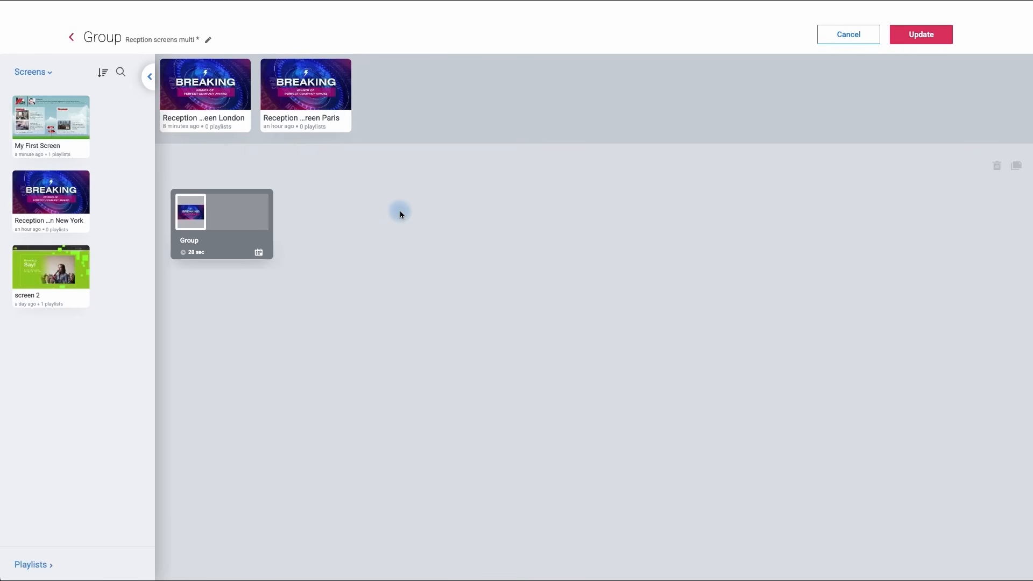
{"action": "left_click", "coordinate": [58, 126]}
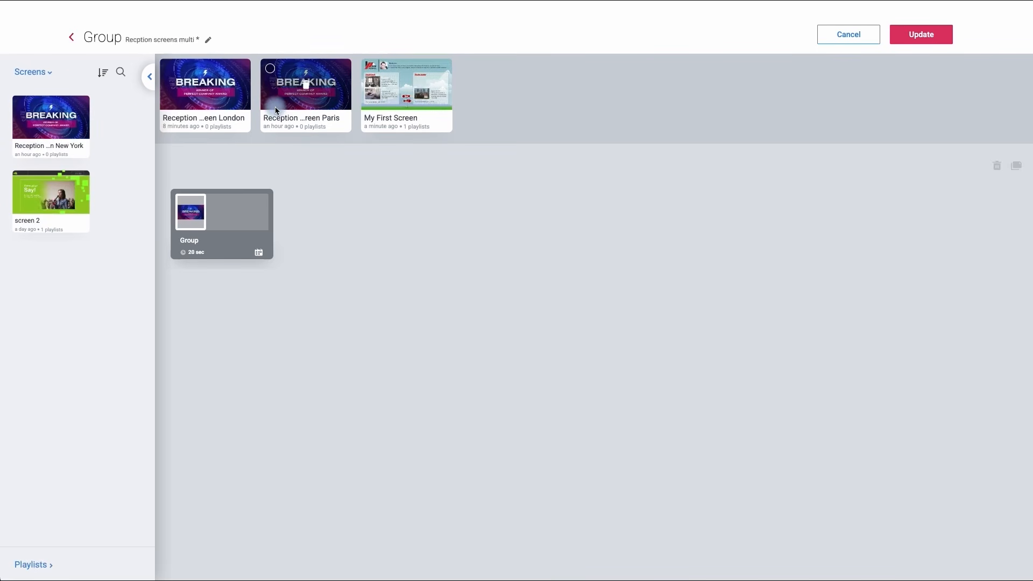
{"action": "left_click", "coordinate": [121, 128]}
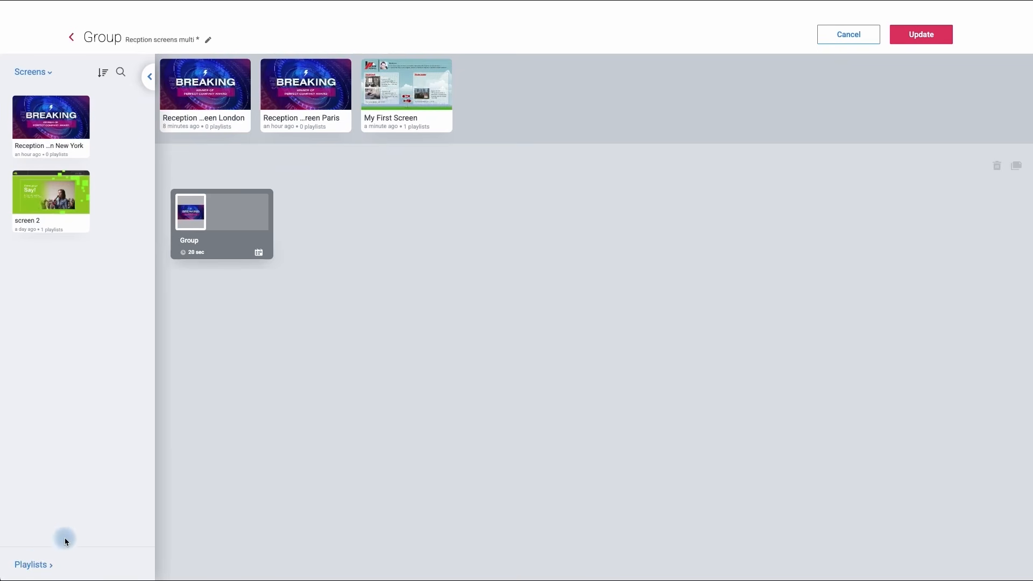
Add "Demo Playlist" to the group, remove the "Group" playlist from it, and save the update.
{"action": "left_click", "coordinate": [37, 563]}
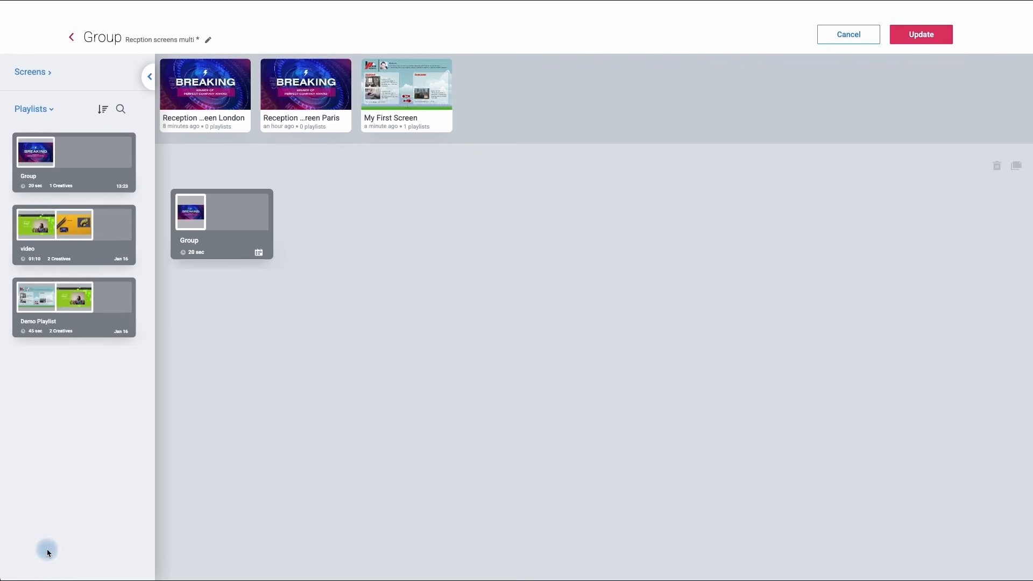
{"action": "left_click", "coordinate": [61, 307]}
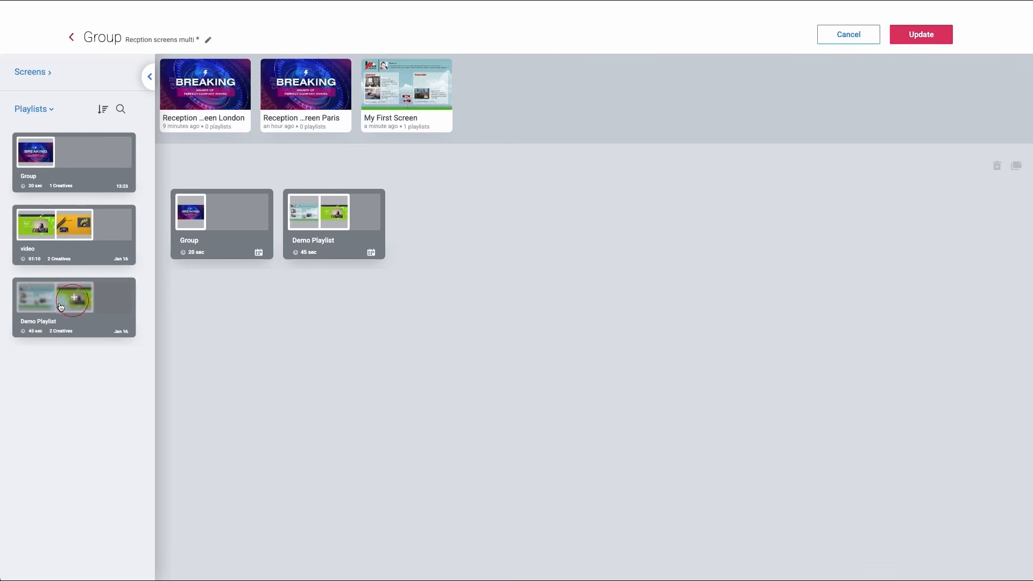
{"action": "left_click", "coordinate": [195, 215]}
{"action": "key", "text": "Delete"}
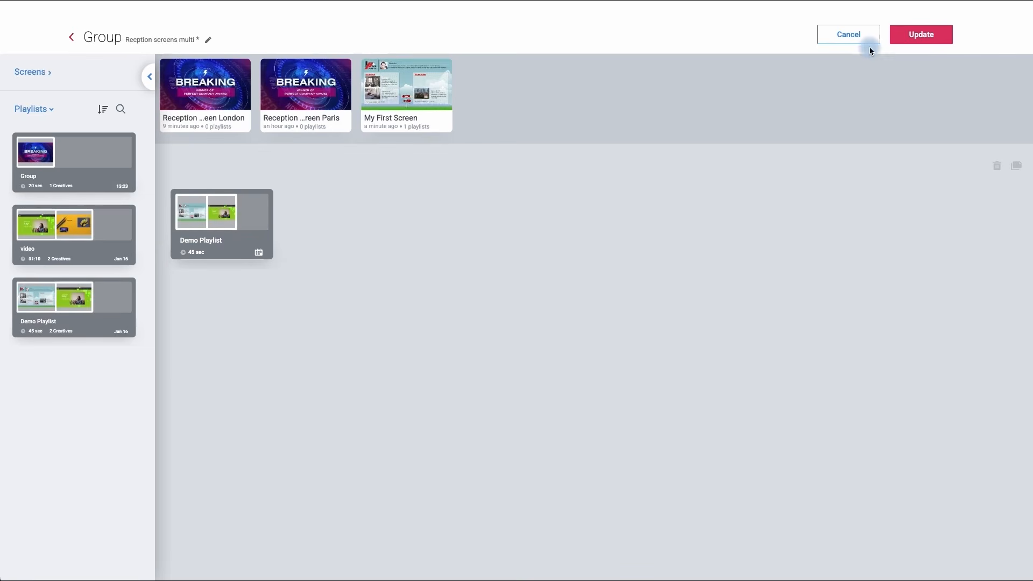
{"action": "left_click", "coordinate": [912, 35]}
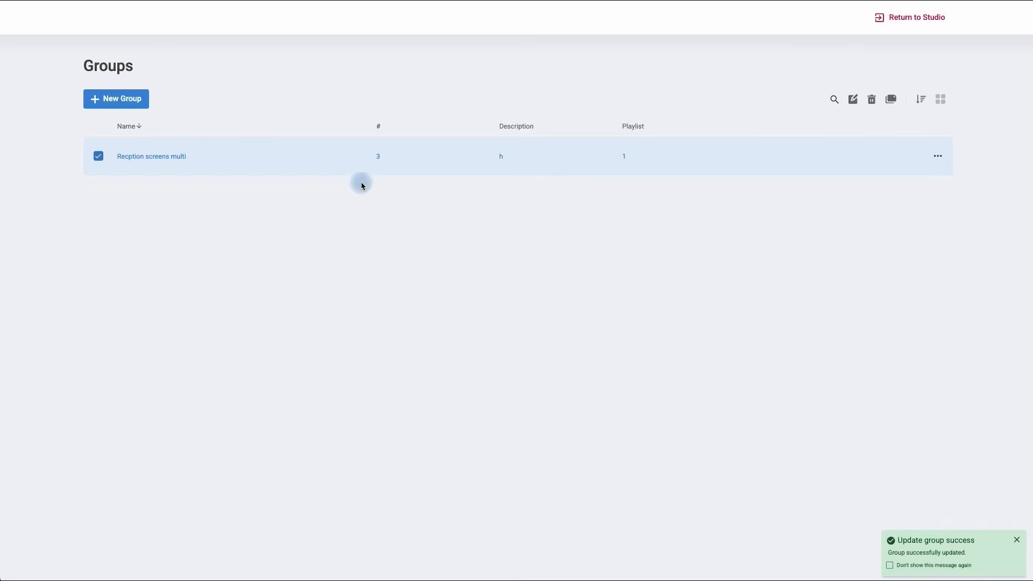
Start a new screen group and name it "Staff room", leaving the description empty.
{"action": "left_click", "coordinate": [121, 102]}
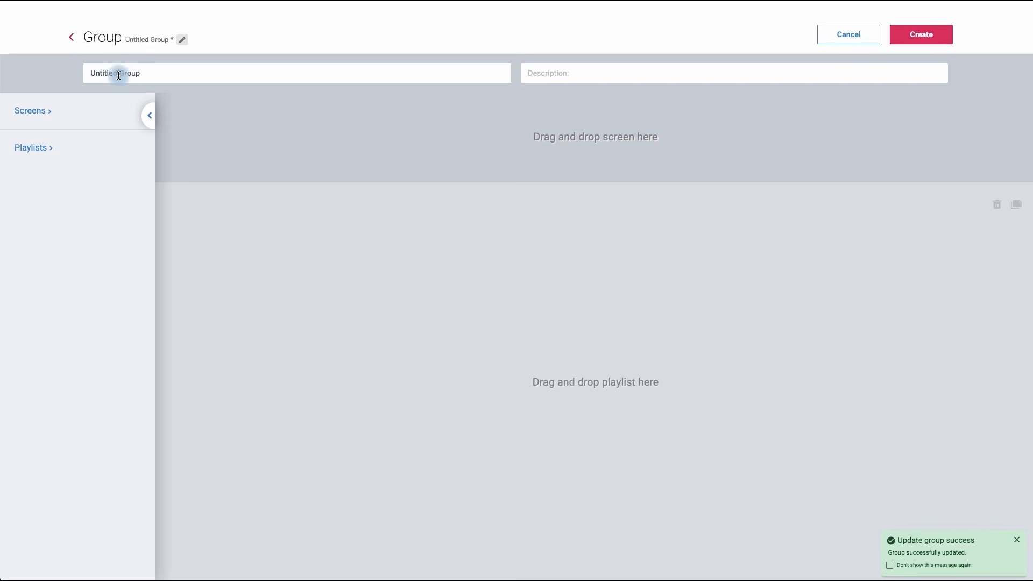
{"action": "left_click", "coordinate": [148, 75]}
{"action": "left_click_drag", "start_coordinate": [147, 75], "coordinate": [72, 76]}
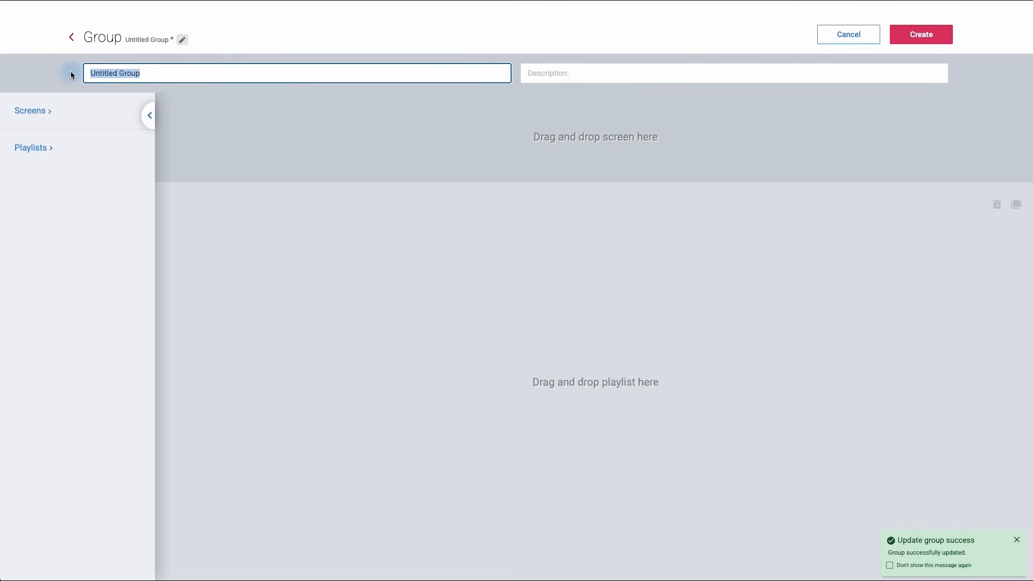
{"action": "key", "text": "BackSpace"}
{"action": "type", "text": "S"}
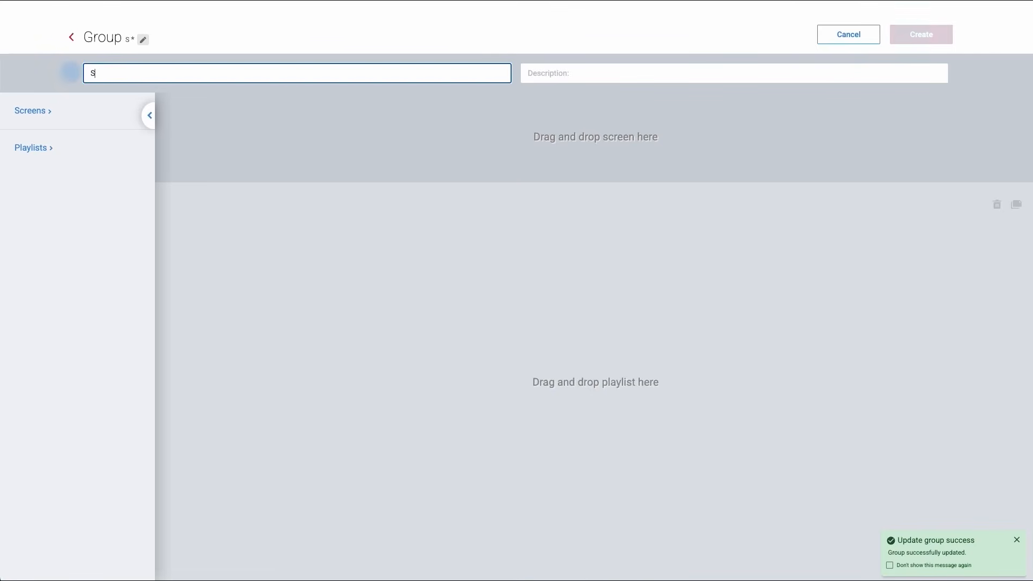
{"action": "type", "text": "taff room"}
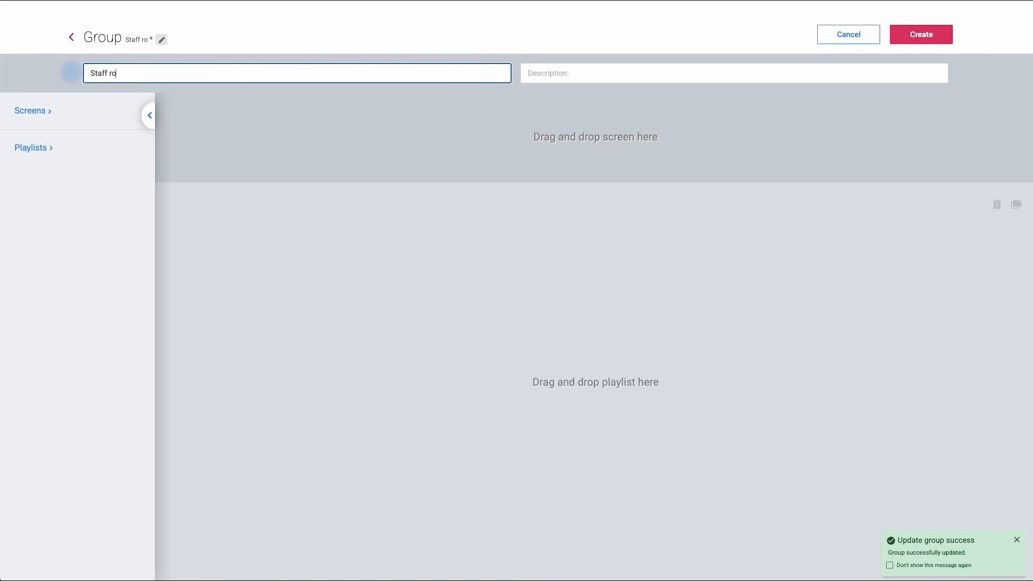
{"action": "left_click", "coordinate": [560, 73]}
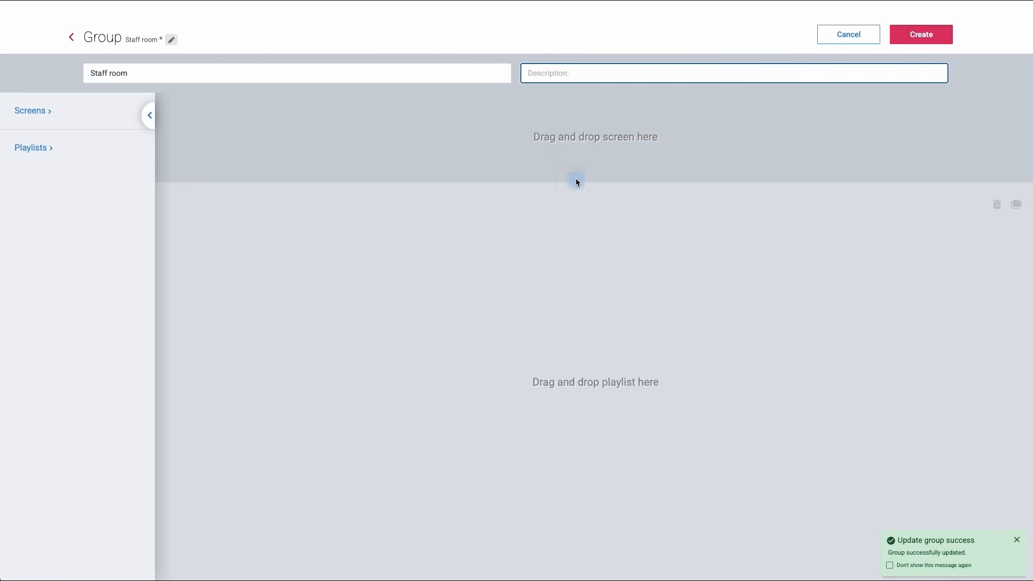
Add the New York reception screen and "screen 2" to the "Staff room" group.
{"action": "left_click", "coordinate": [70, 111]}
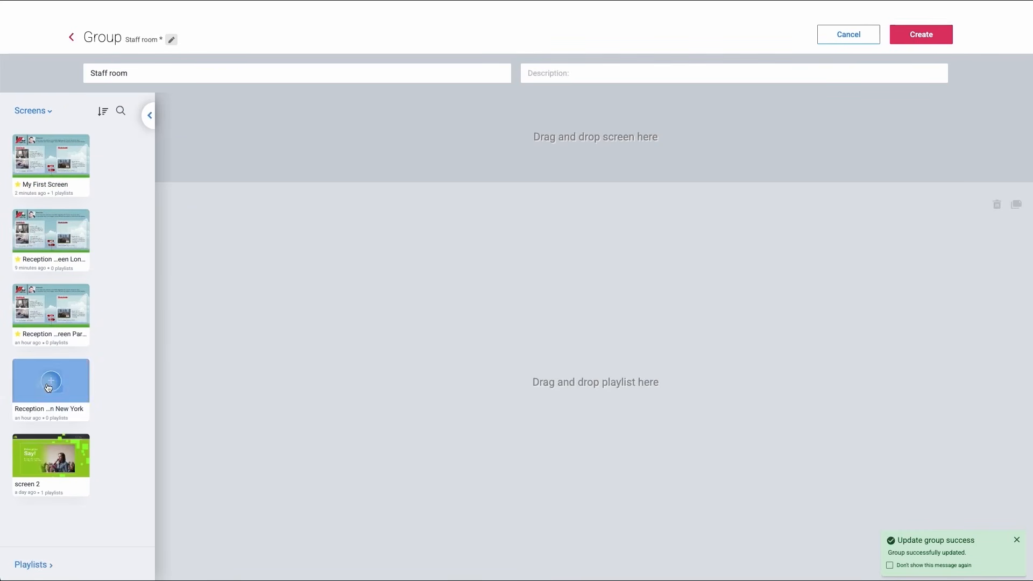
{"action": "left_click", "coordinate": [48, 383]}
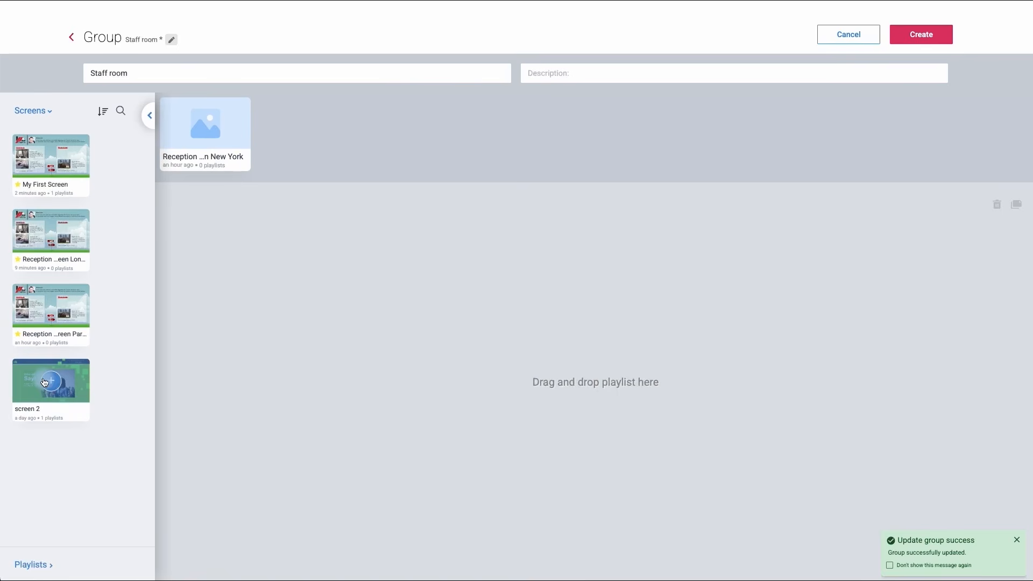
{"action": "left_click", "coordinate": [44, 382]}
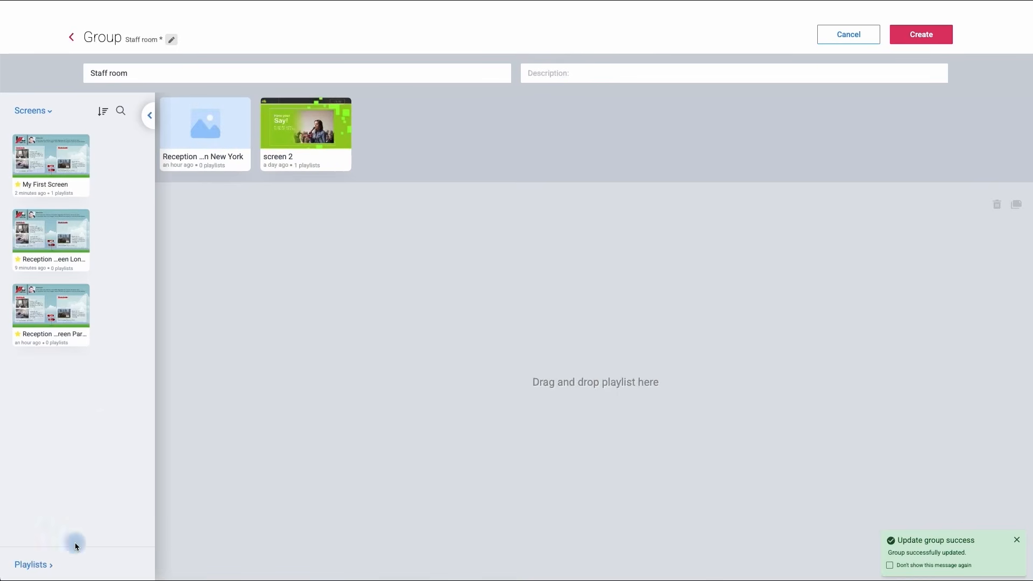
Add the "Group" and "video" playlists to the "Staff room" group.
{"action": "left_click", "coordinate": [30, 562]}
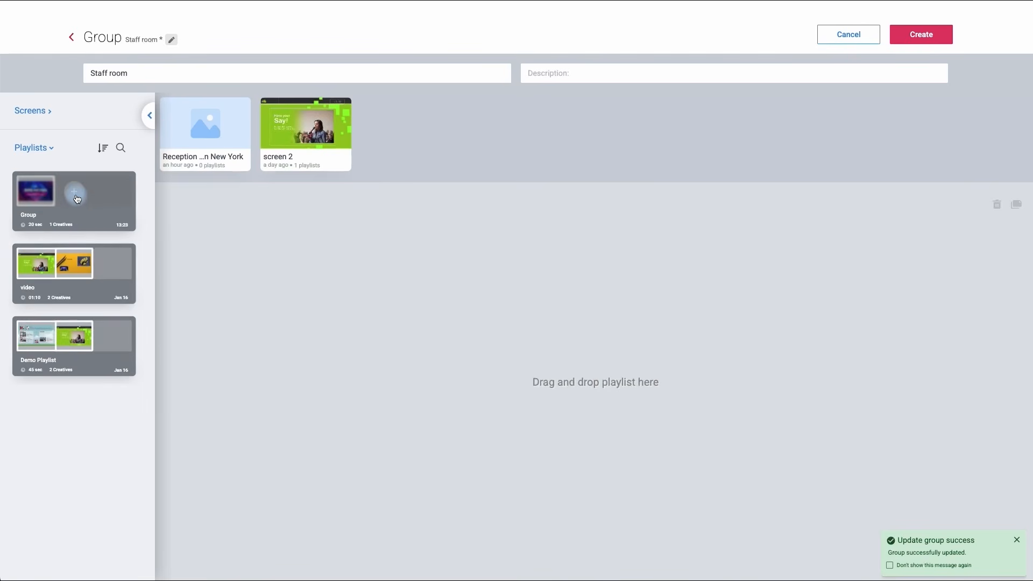
{"action": "left_click", "coordinate": [76, 195]}
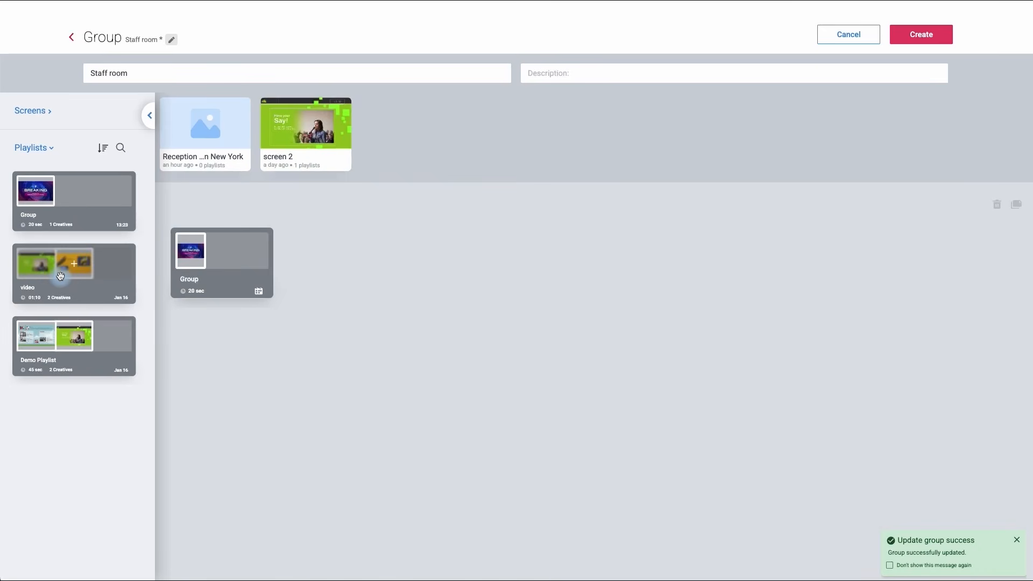
{"action": "mouse_move", "coordinate": [239, 241]}
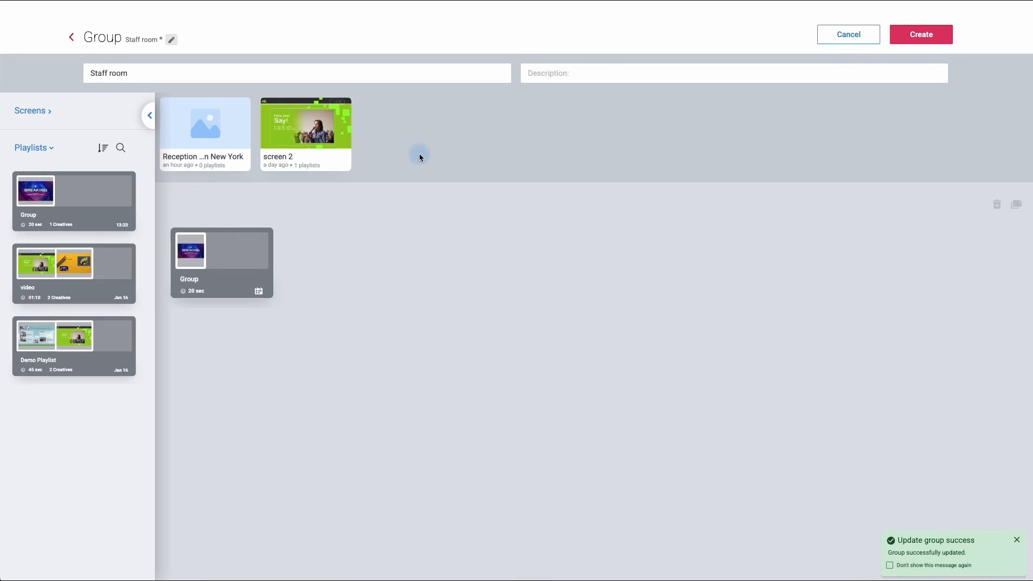
{"action": "mouse_move", "coordinate": [232, 258]}
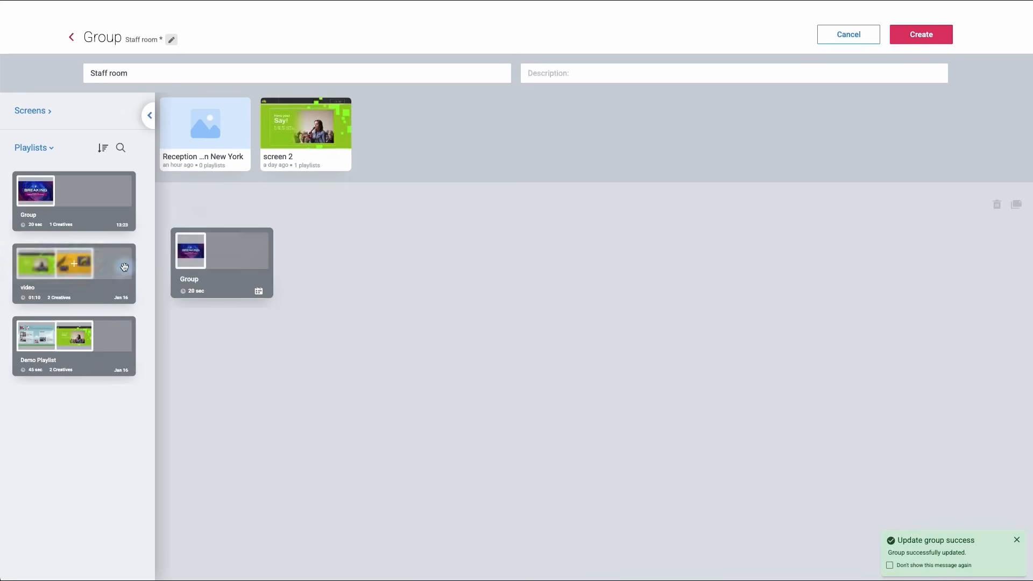
{"action": "left_click", "coordinate": [77, 265]}
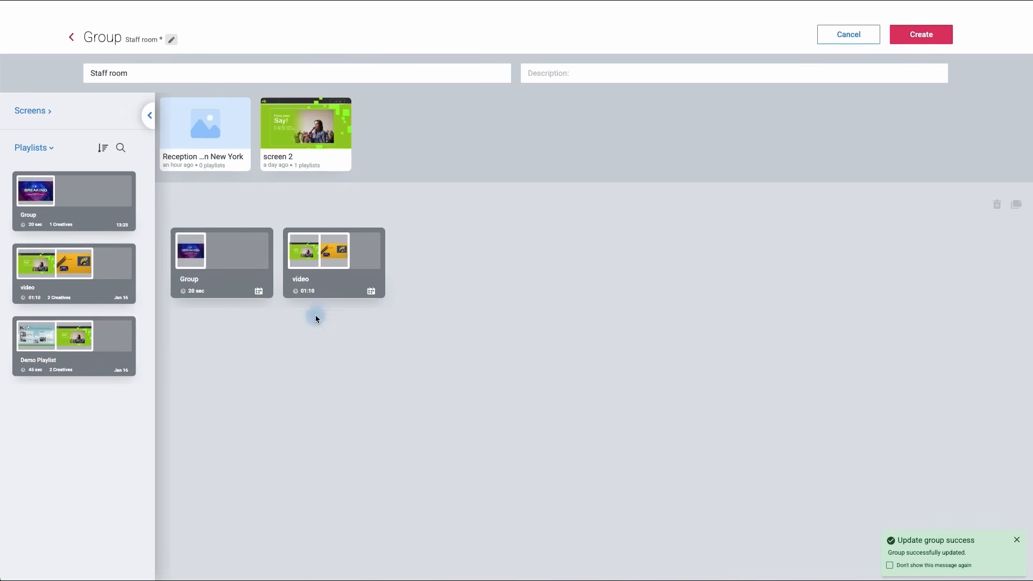
{"action": "mouse_move", "coordinate": [226, 280]}
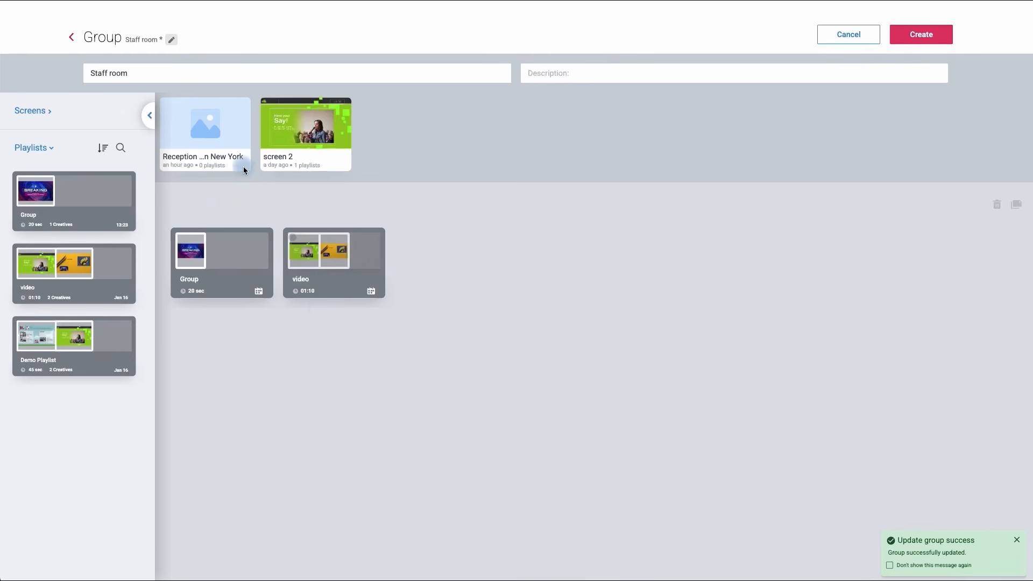
Create the "Staff room" group with its chosen screens and playlists, and return from the groups list to the studio.
{"action": "mouse_move", "coordinate": [328, 253]}
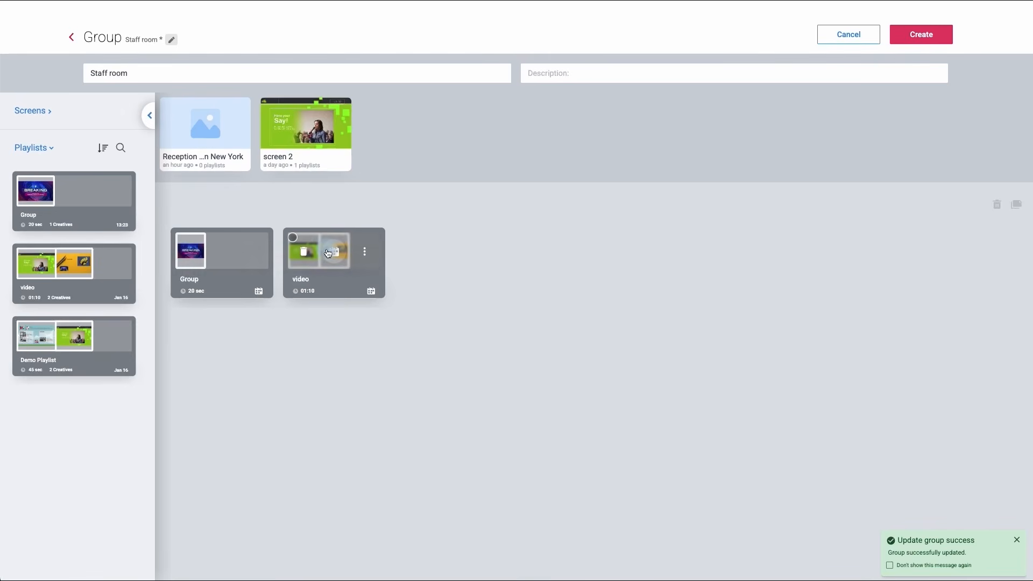
{"action": "left_click", "coordinate": [927, 40]}
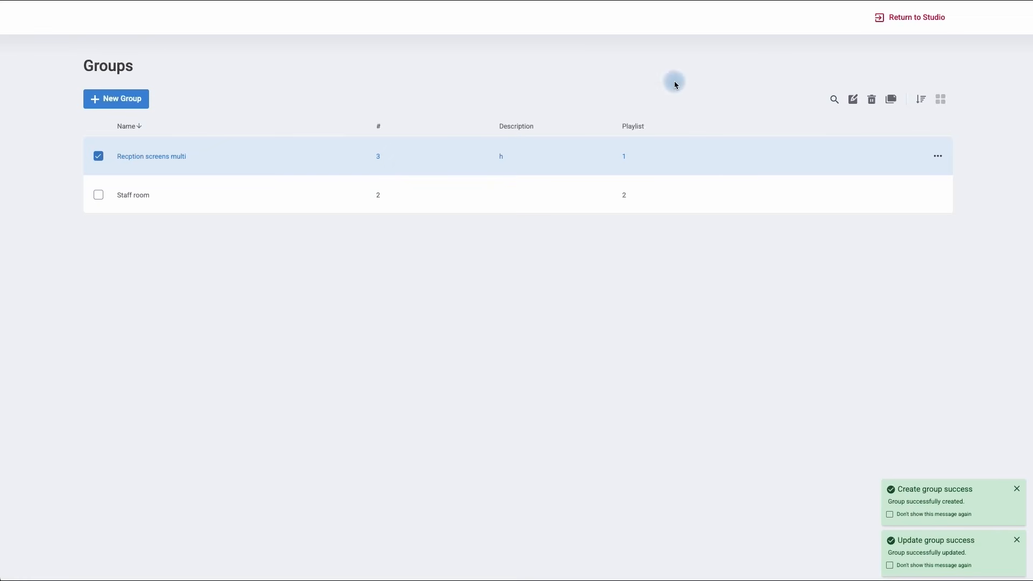
{"action": "left_click", "coordinate": [888, 22]}
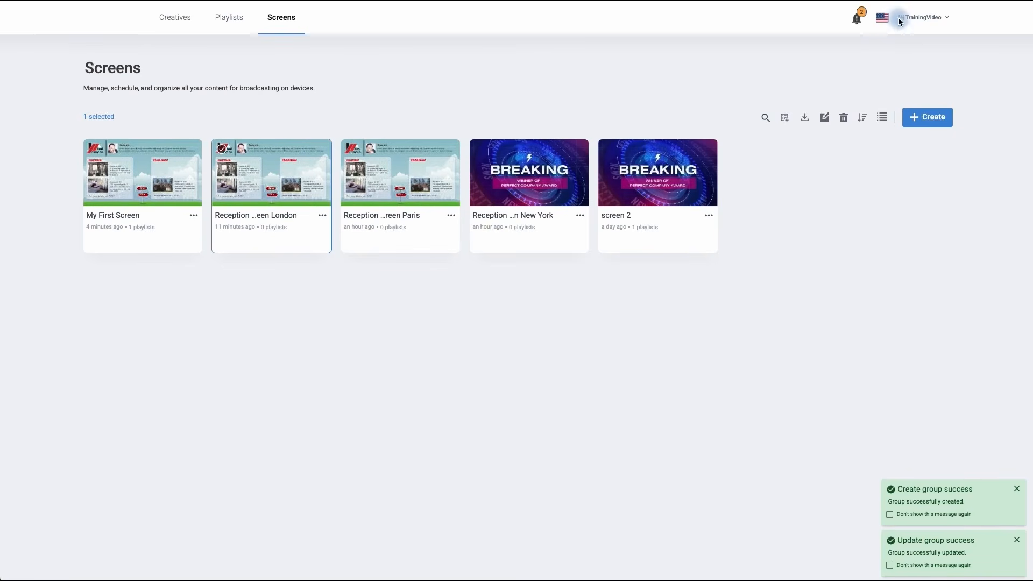
Open the account's reports and show the screen content report's map of screen locations.
{"action": "left_click", "coordinate": [900, 19]}
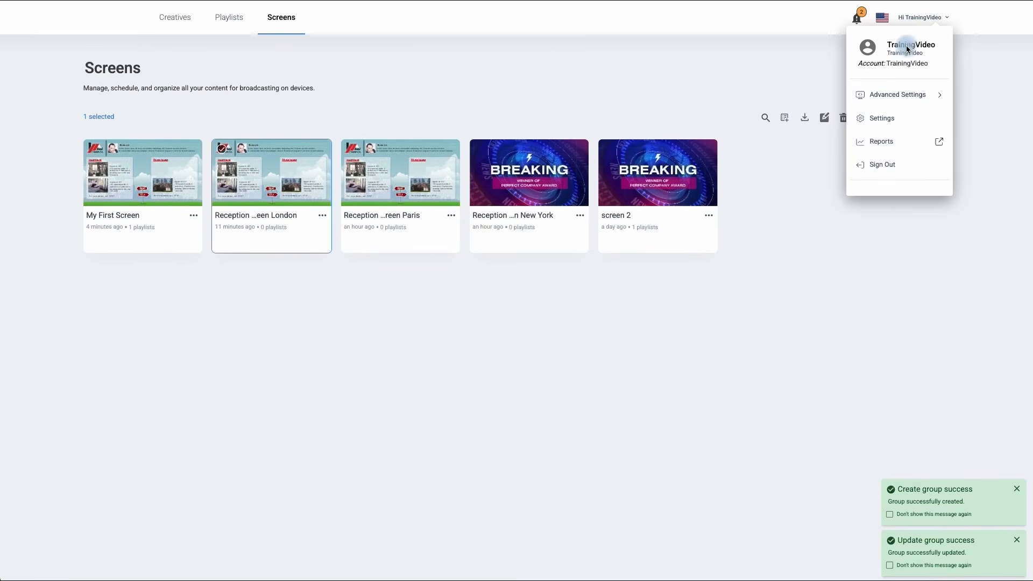
{"action": "left_click", "coordinate": [880, 142]}
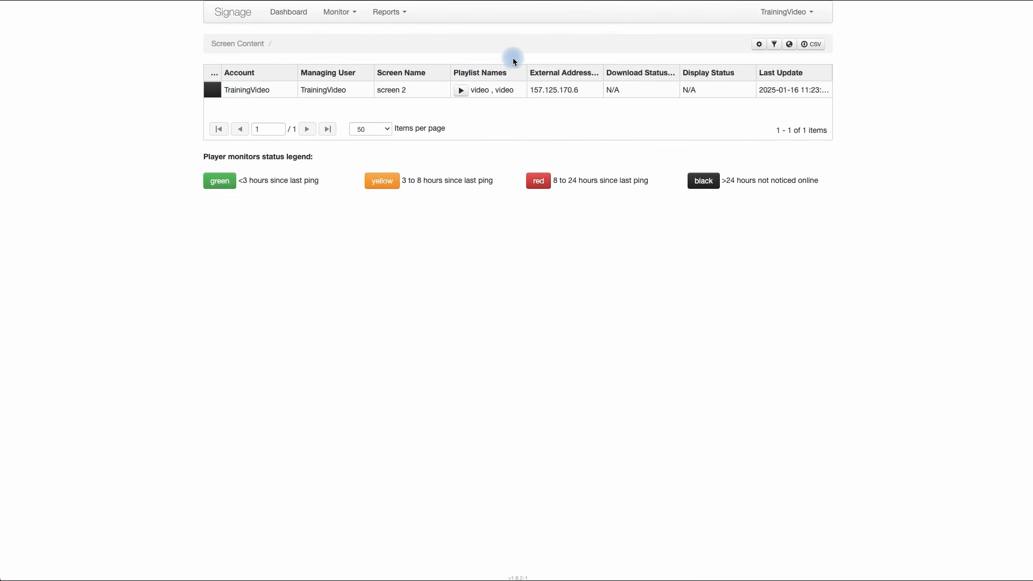
{"action": "left_click", "coordinate": [791, 46]}
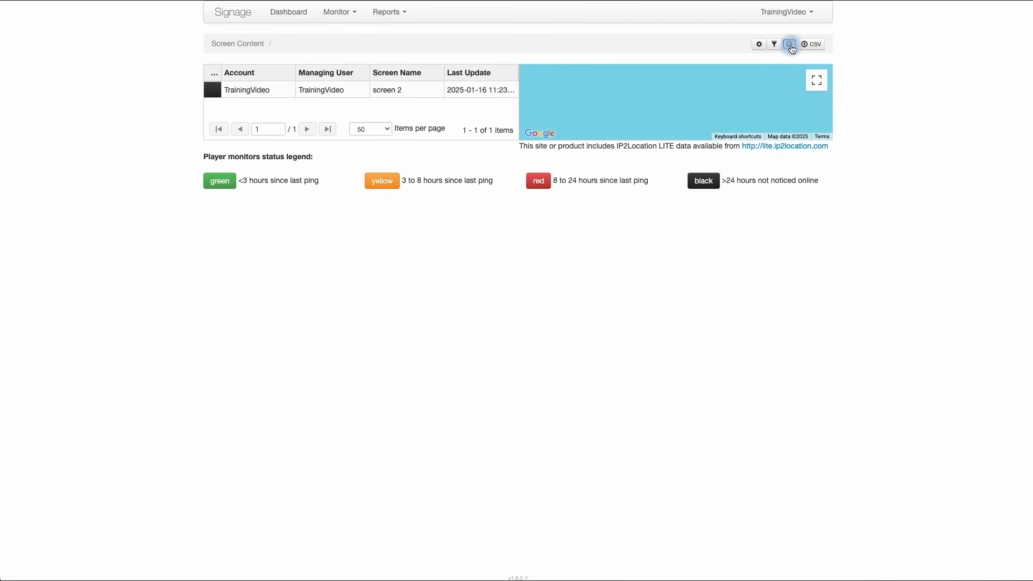
Examine where "screen 2" is located on the map, widening the view from street level to the surrounding region.
{"action": "left_click", "coordinate": [731, 99]}
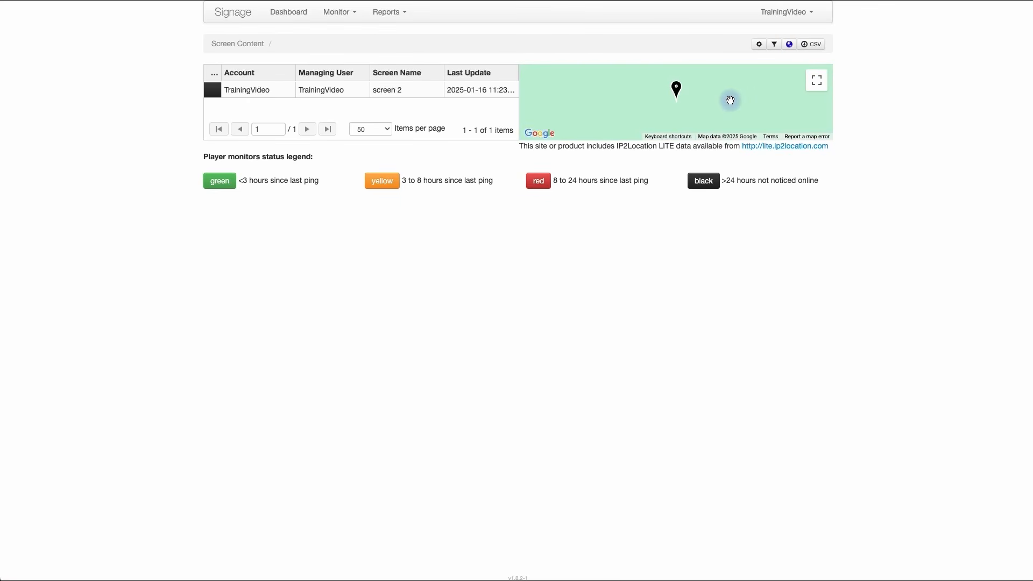
{"action": "scroll", "coordinate": [730, 99], "scroll_direction": "down", "scroll_amount": 2}
{"action": "scroll", "coordinate": [731, 100], "scroll_direction": "up", "scroll_amount": 1}
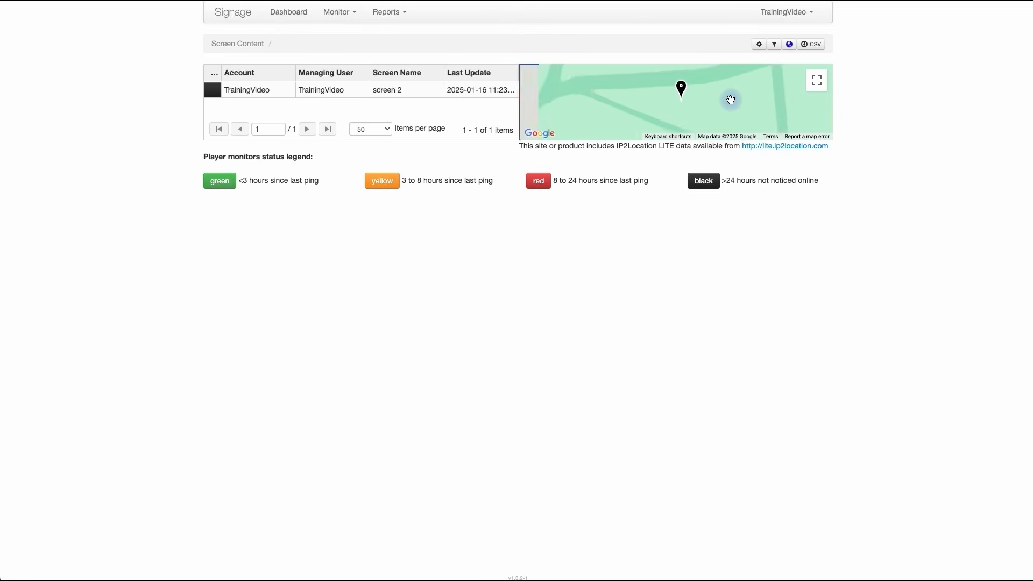
{"action": "scroll", "coordinate": [731, 100], "scroll_direction": "down", "scroll_amount": 5}
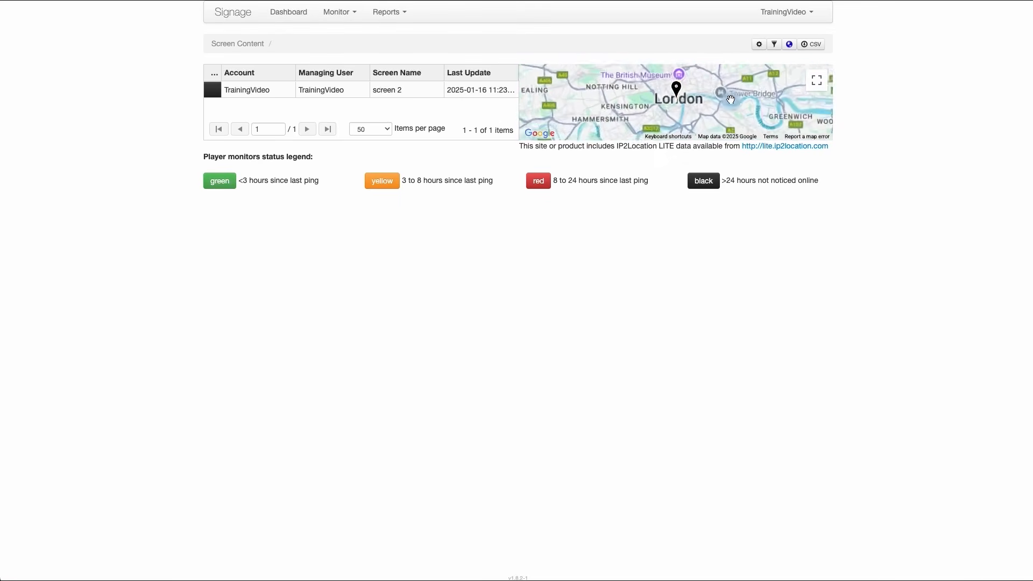
{"action": "scroll", "coordinate": [731, 100], "scroll_direction": "down", "scroll_amount": 1}
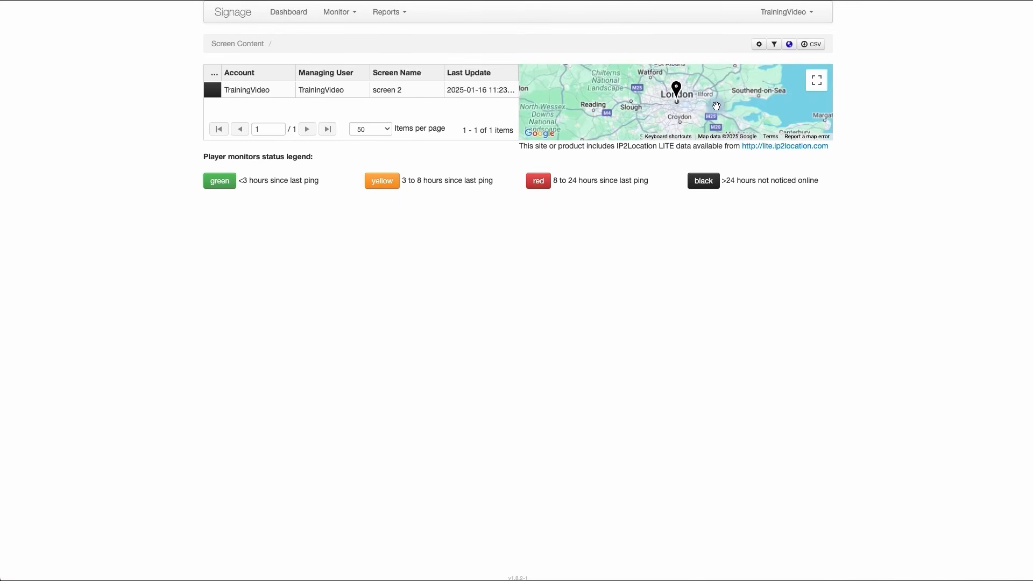
{"action": "left_click", "coordinate": [679, 91]}
{"action": "scroll", "coordinate": [734, 108], "scroll_direction": "down", "scroll_amount": 1}
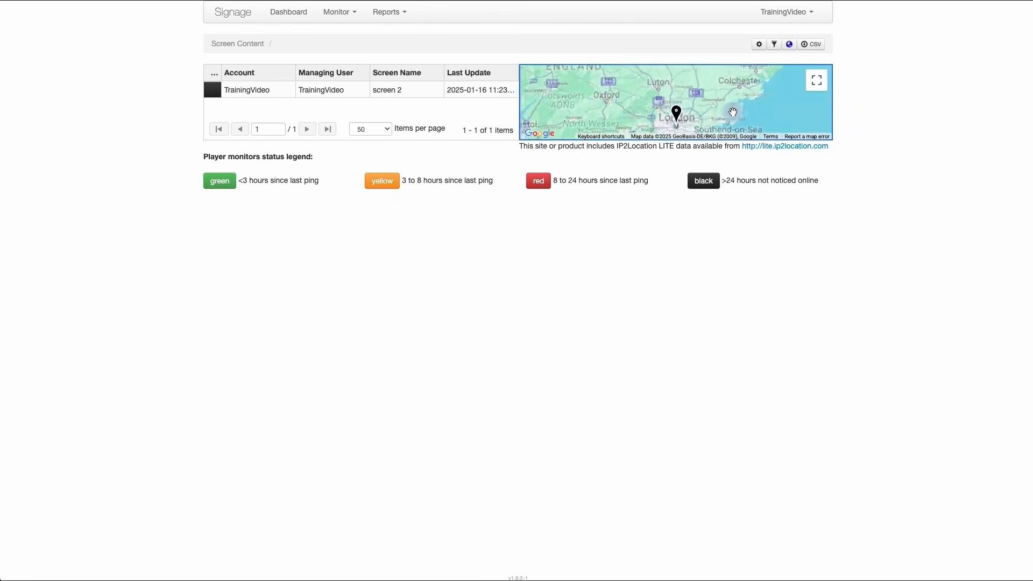